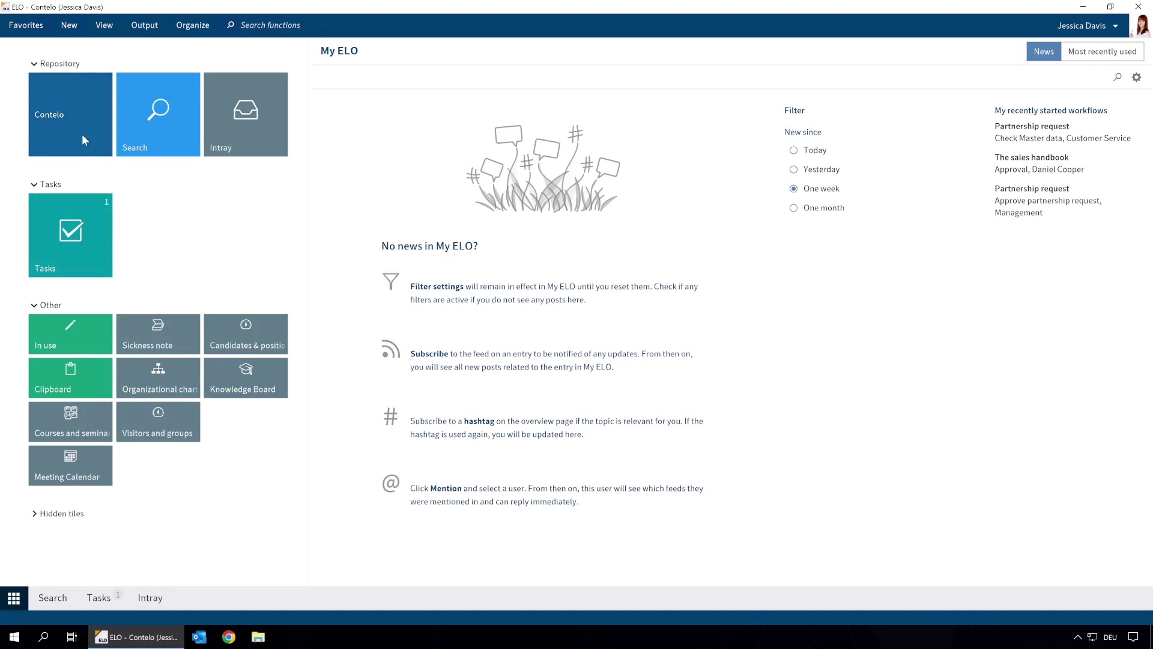
Step: In the Contelo repository, expand Contelo Corp › Customer service › Partnership requests › ACME LLC and open 01 Documents
left_click(82, 137)
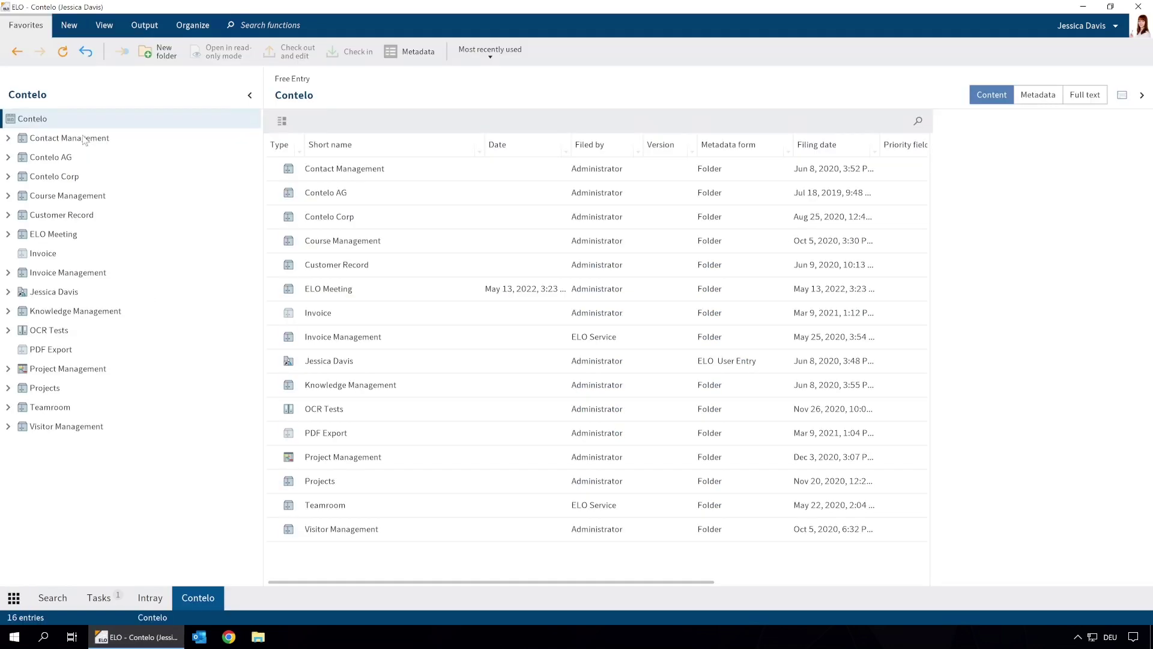
left_click(8, 177)
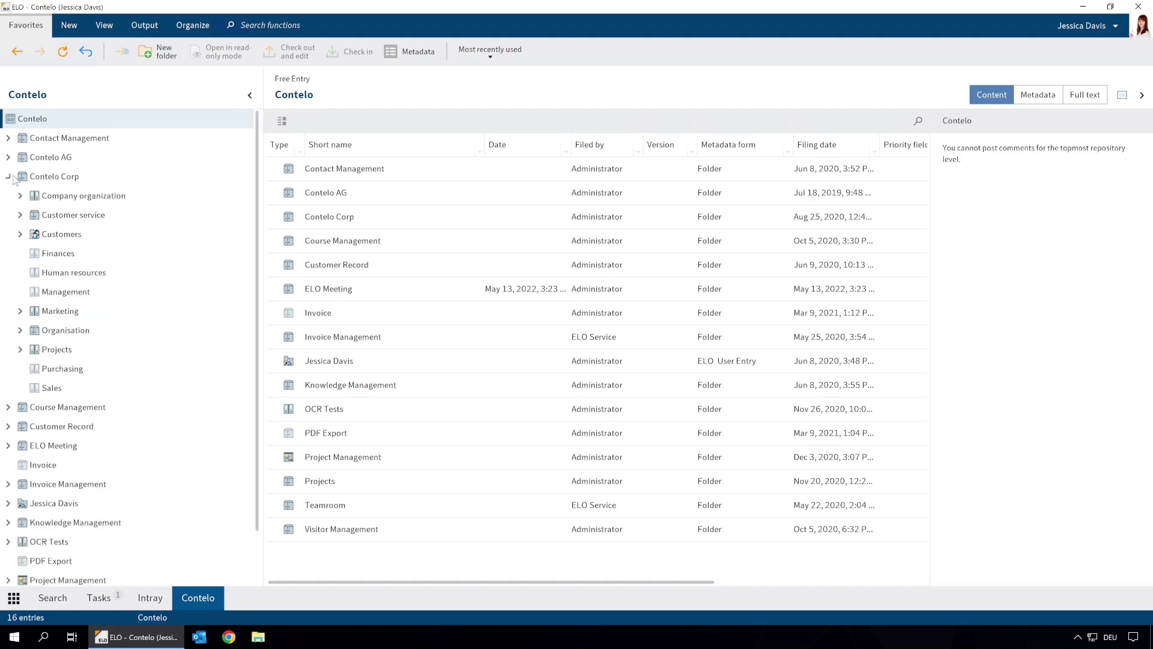
left_click(21, 215)
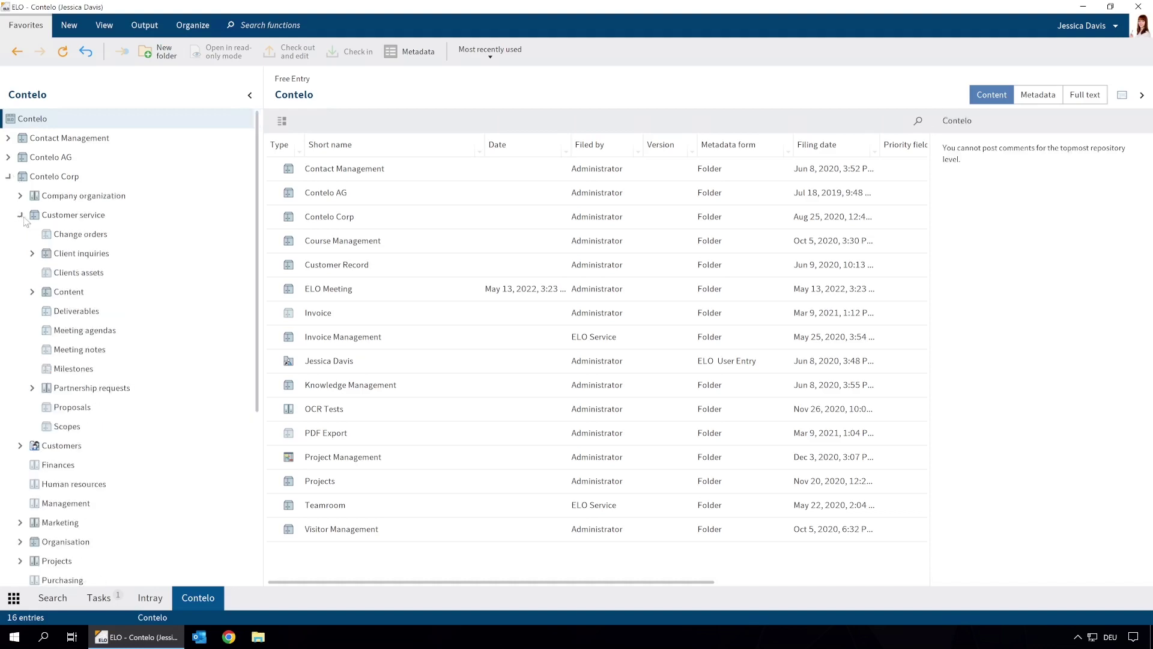
left_click(32, 389)
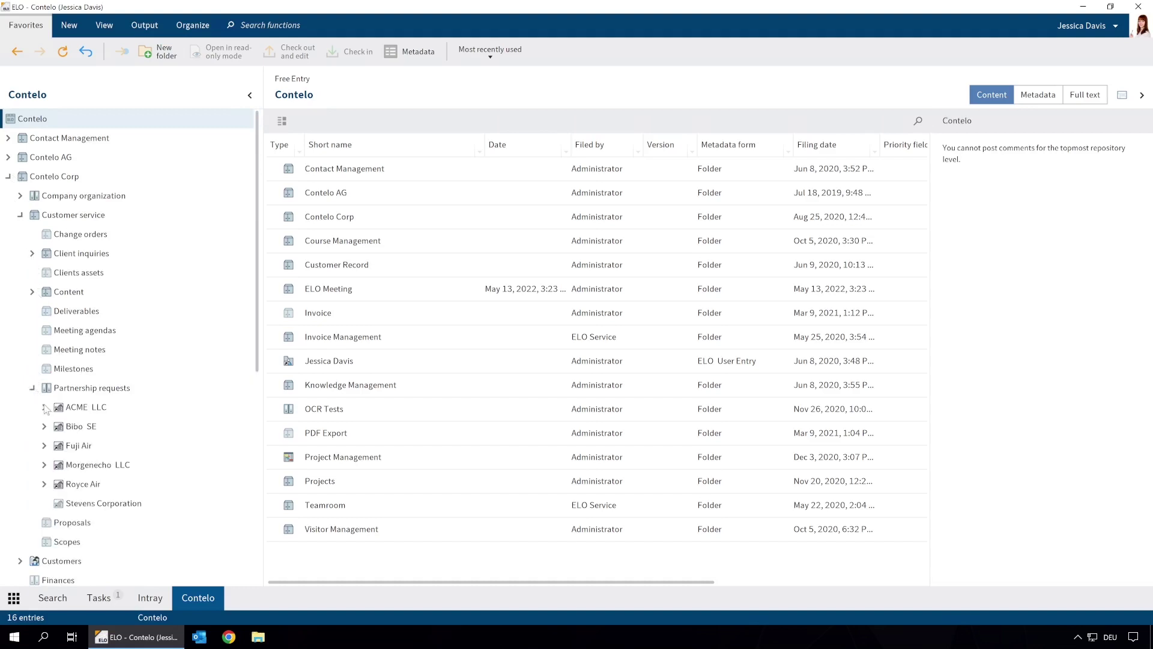
left_click(45, 408)
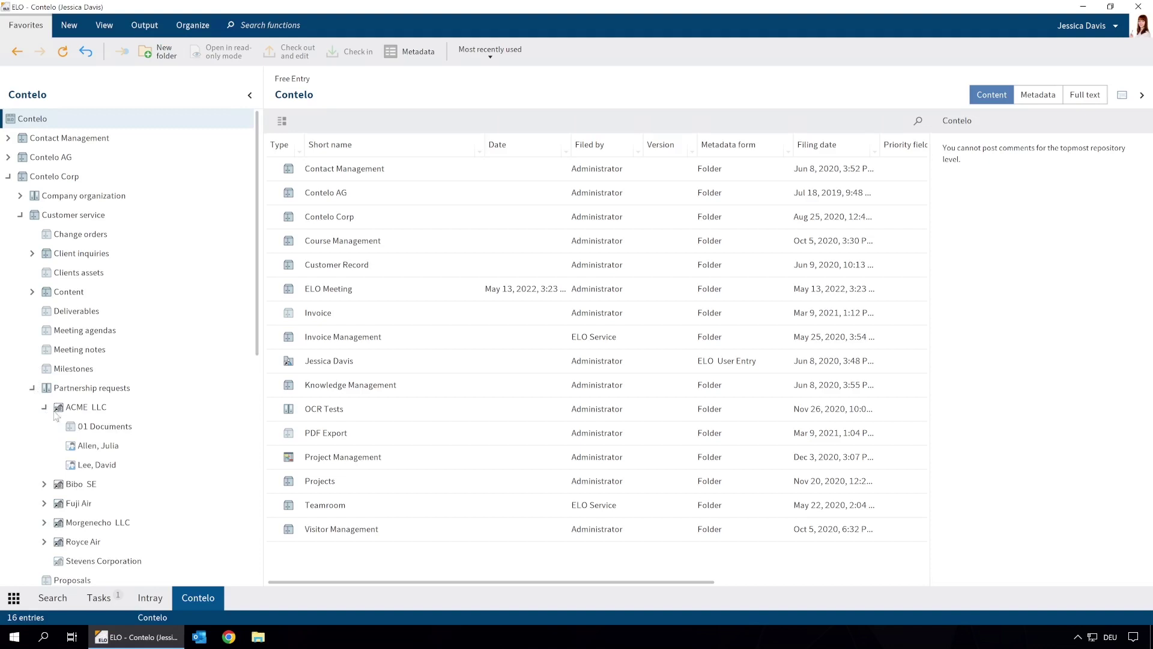
left_click(81, 428)
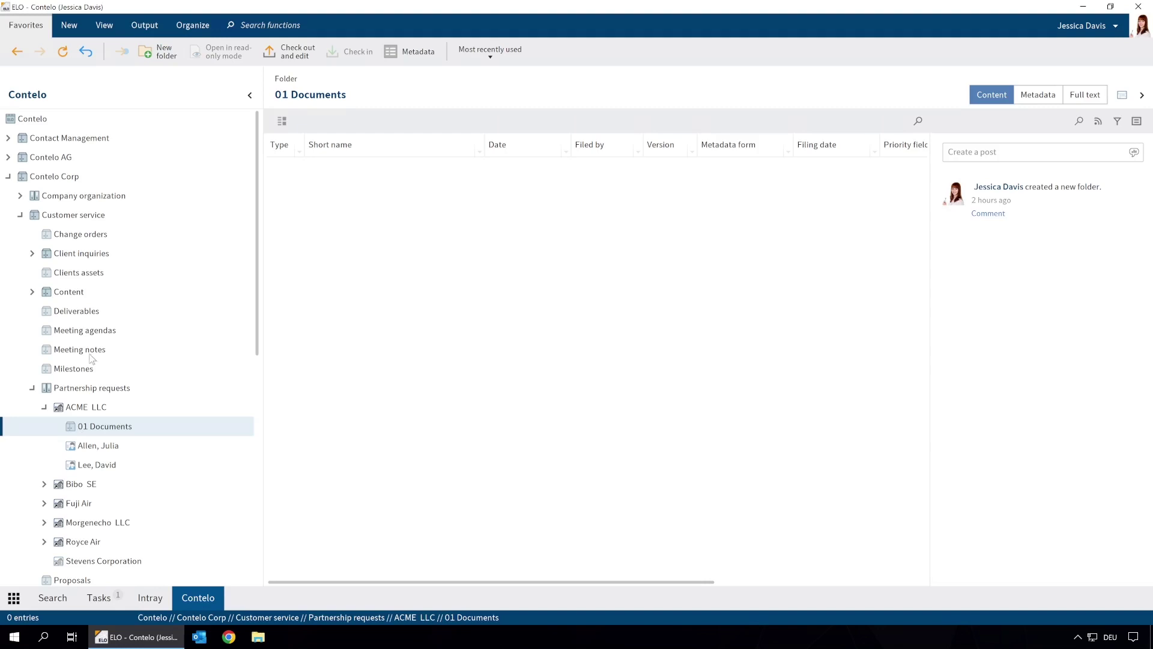
Step: Start a document from template and select the Information for Partnership request template
left_click(78, 29)
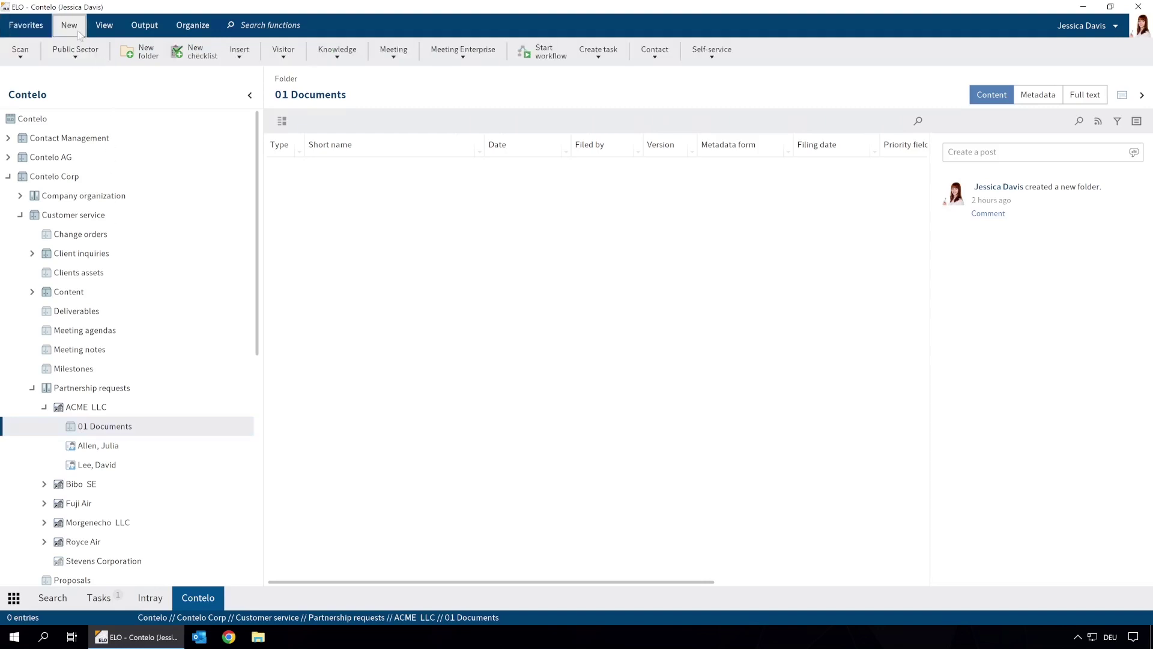
left_click(243, 54)
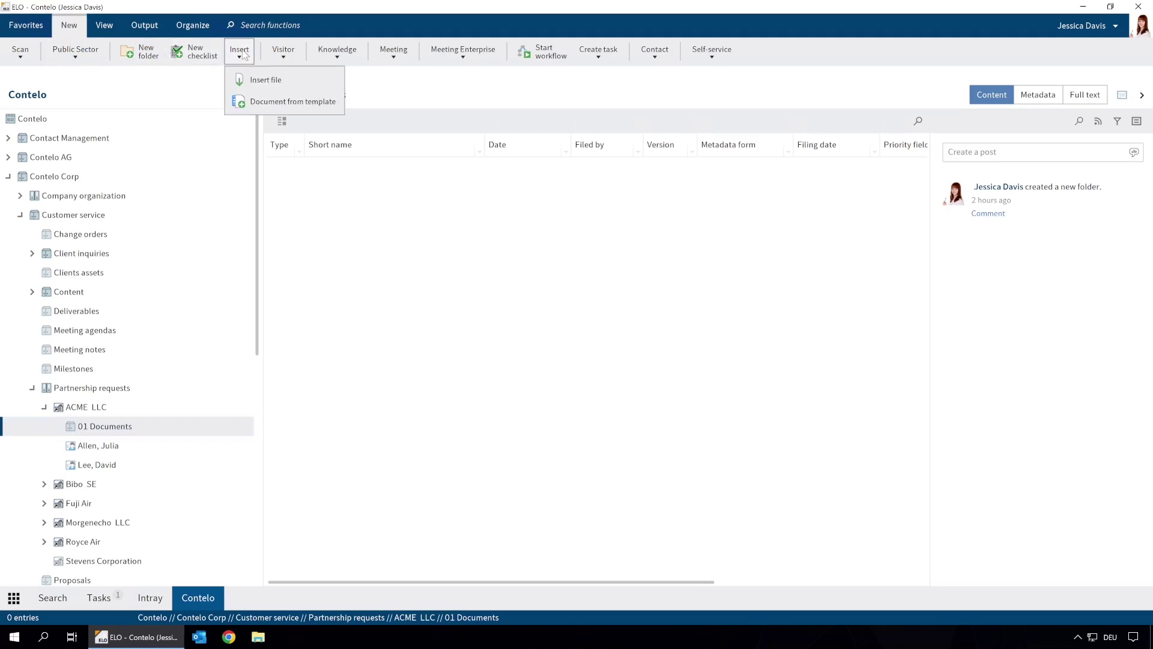
left_click(252, 102)
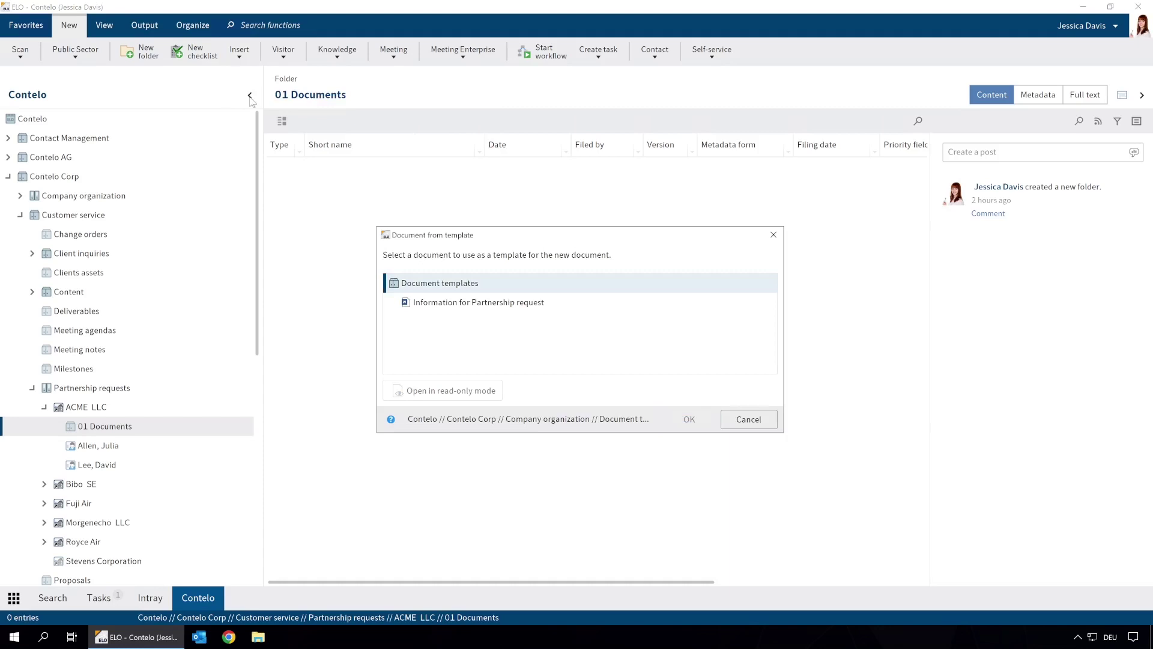
left_click(444, 306)
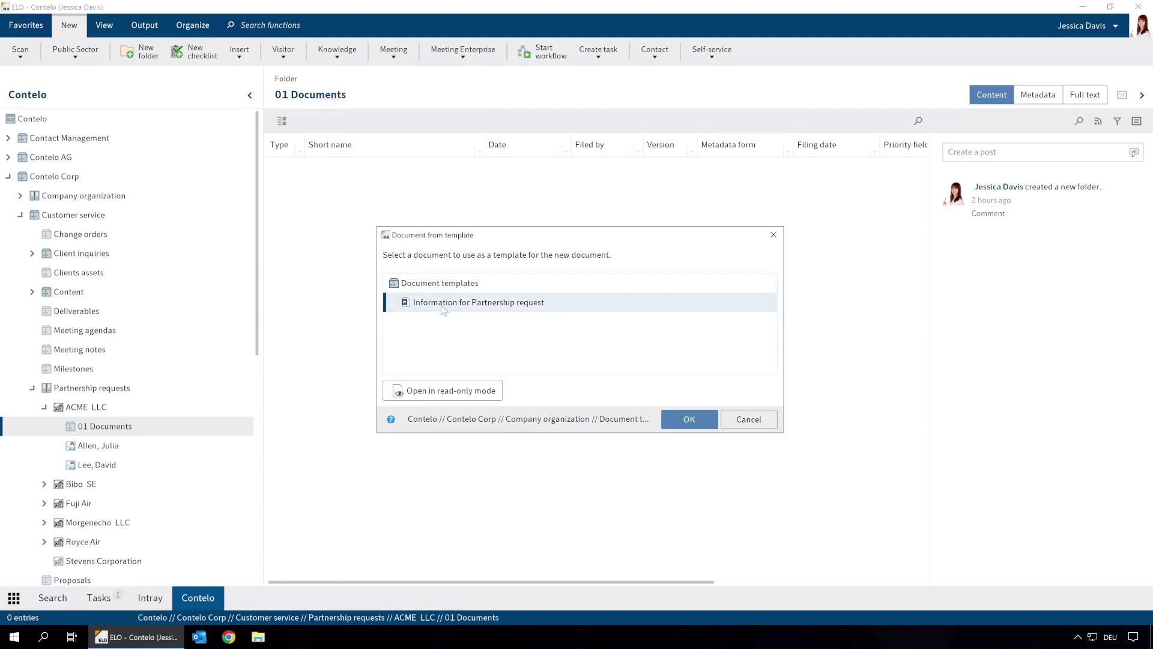
Step: Open the Information for Partnership request template read-only in Word and scroll to its Welcome page
left_click(452, 391)
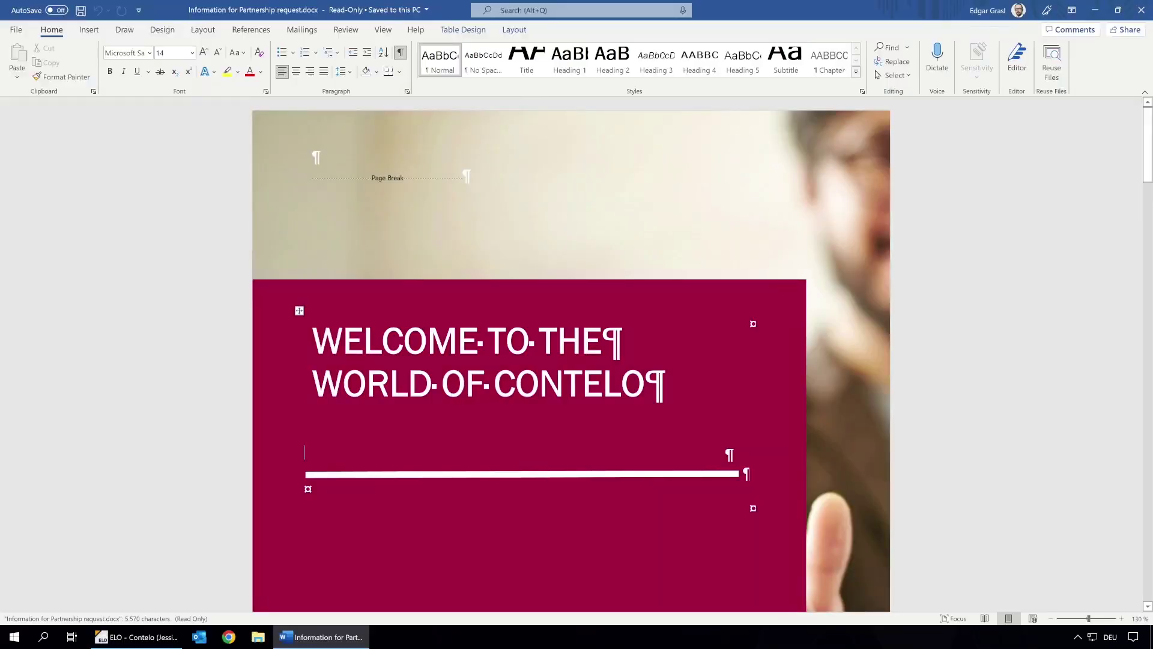
left_click(452, 387)
scroll(452, 387, "down", 3)
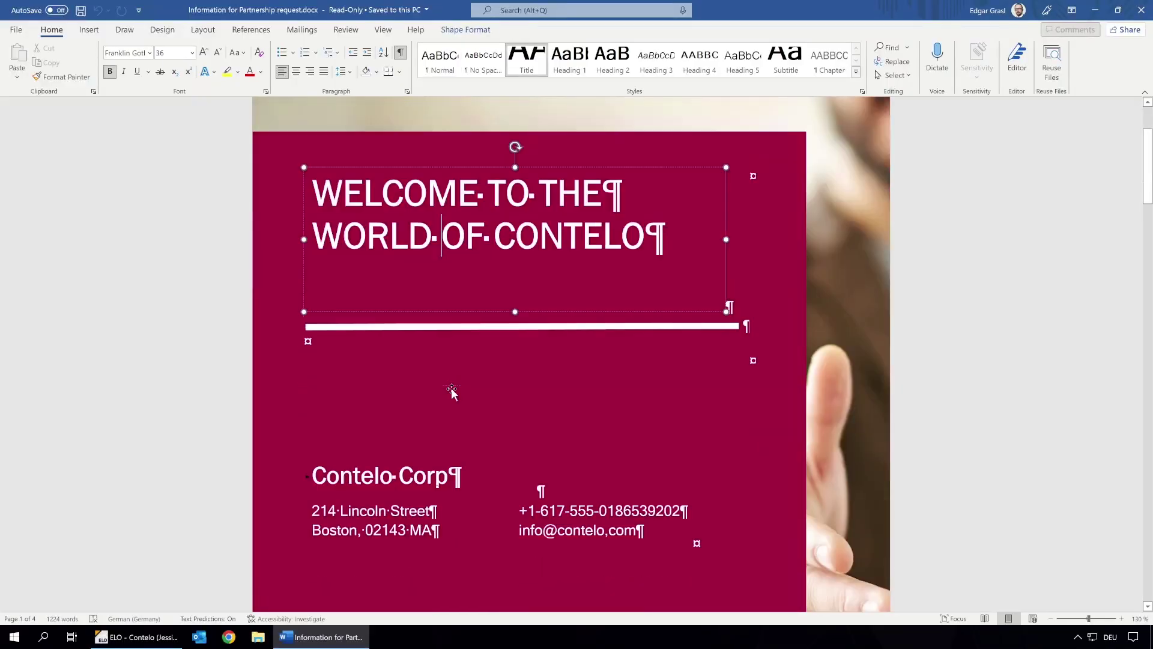
scroll(452, 389, "down", 6)
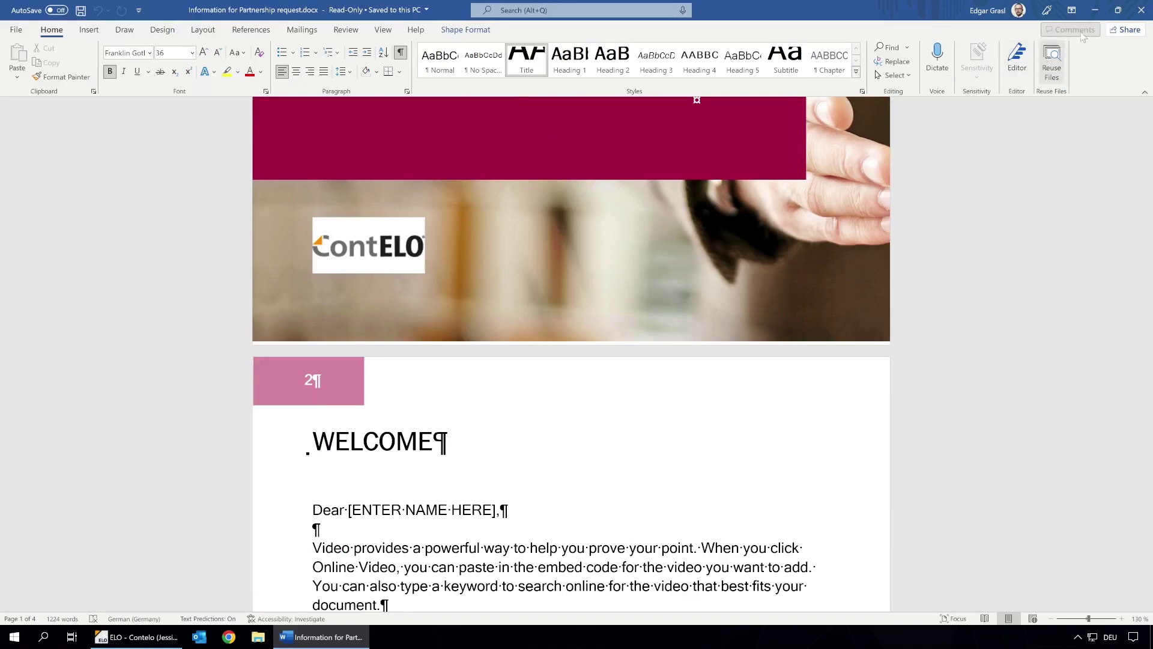
Step: Close the read-only preview and create the new document from the template in 01 Documents
left_click(1139, 6)
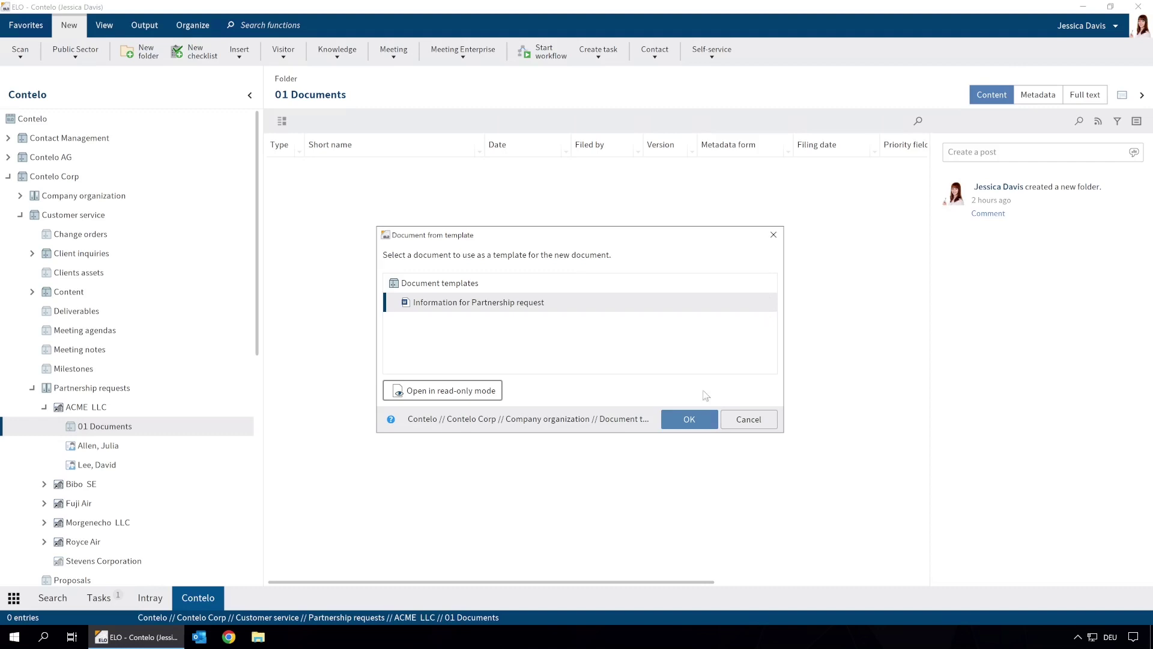
left_click(690, 420)
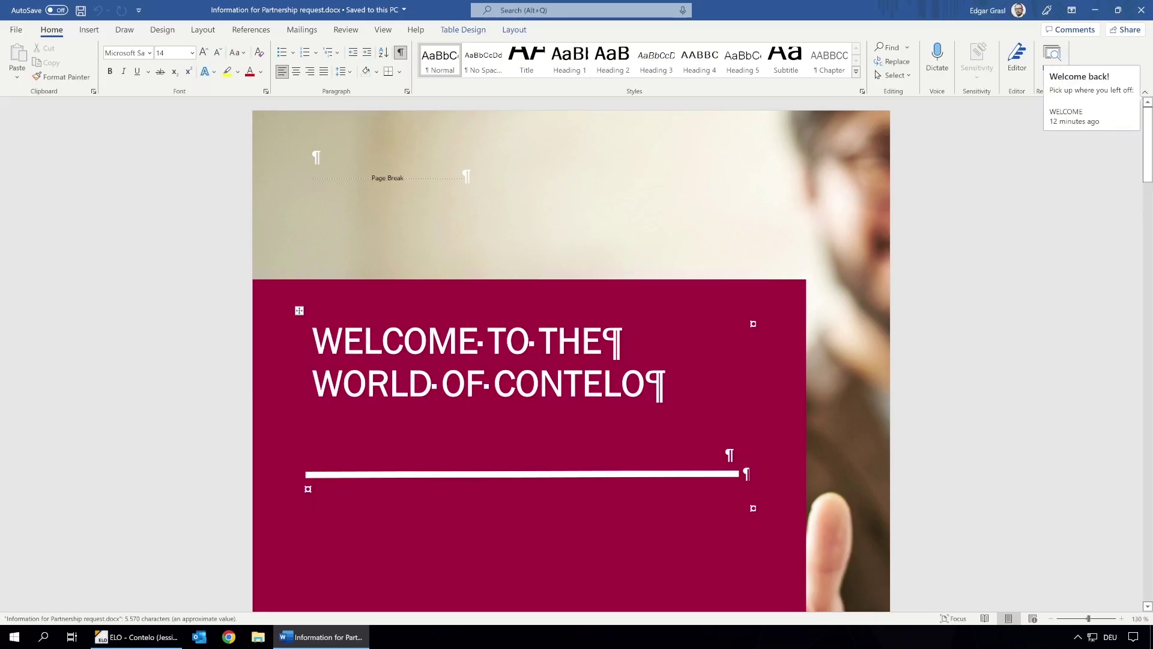
Step: Replace the [ENTER NAME HERE] greeting placeholder with the recipient's title and surname, then save
scroll(716, 523, "down", 3)
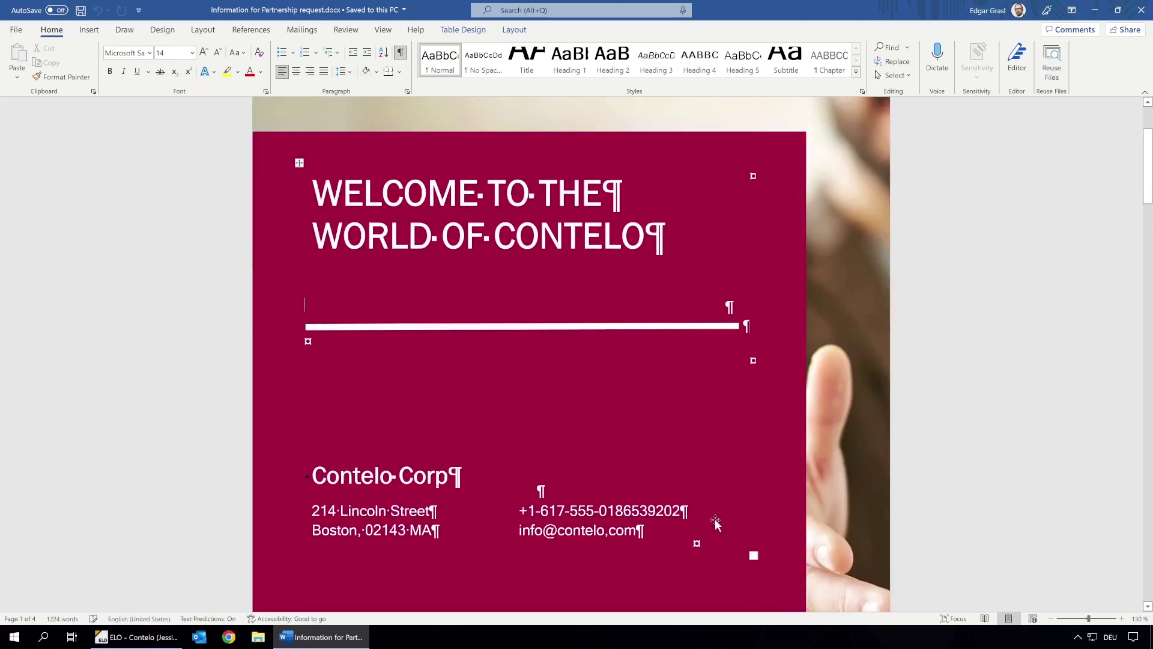
scroll(716, 522, "down", 3)
scroll(716, 522, "down", 3)
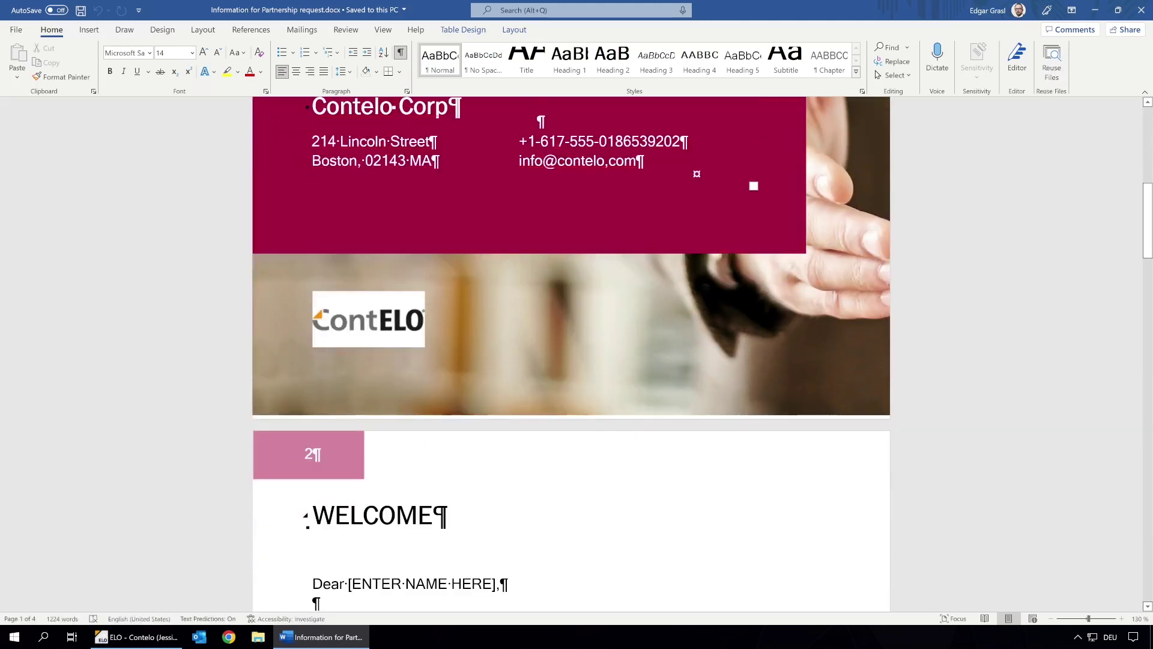
scroll(571, 354, "down", 2)
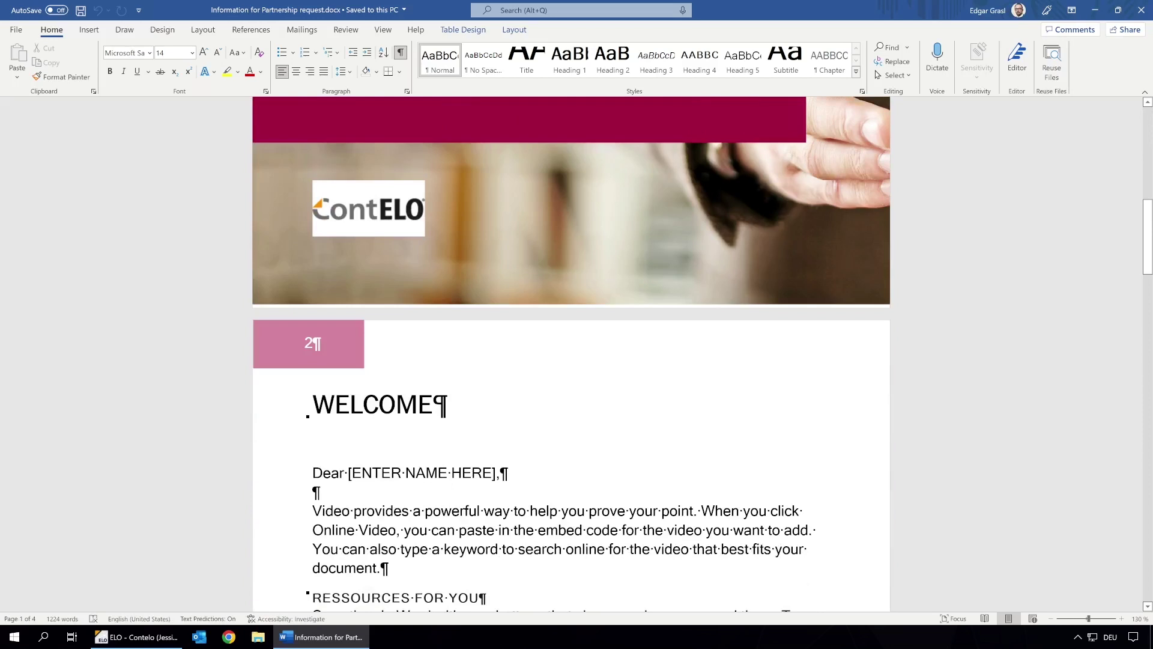
key("shift+Right")
key("shift+Right")
key("shift+Right")
key("shift+Right")
key("shift+Right")
key("shift+Right")
key("shift+Right")
key("shift+Right")
key("shift+Right")
key("shift+Right")
key("shift+Right")
key("shift+Right")
key("shift+Right")
key("shift+Right")
key("shift+Right")
key("shift+Right")
key("shift+Right")
key("shift+Right")
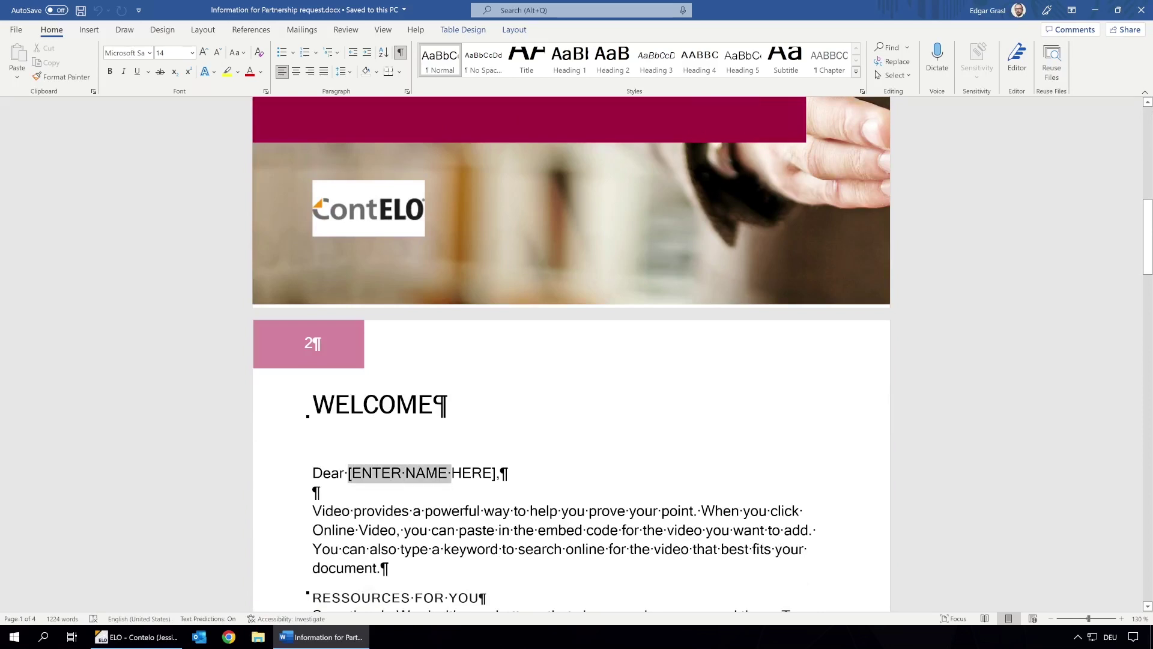
left_click(497, 474, "shift")
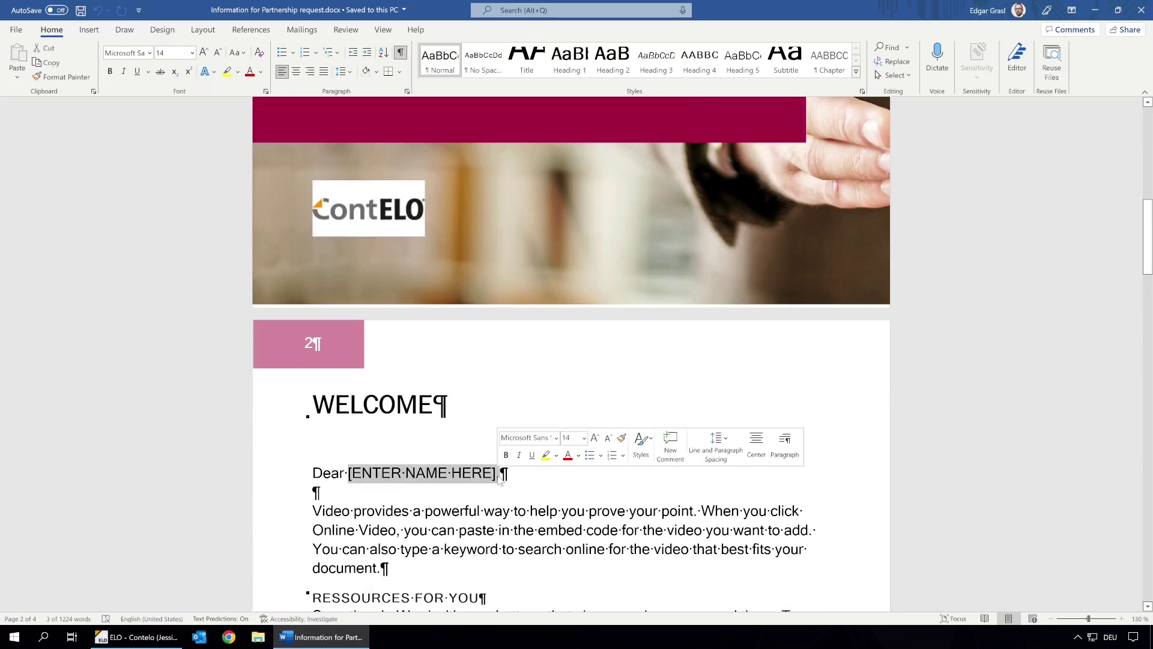
type("Mrs. ")
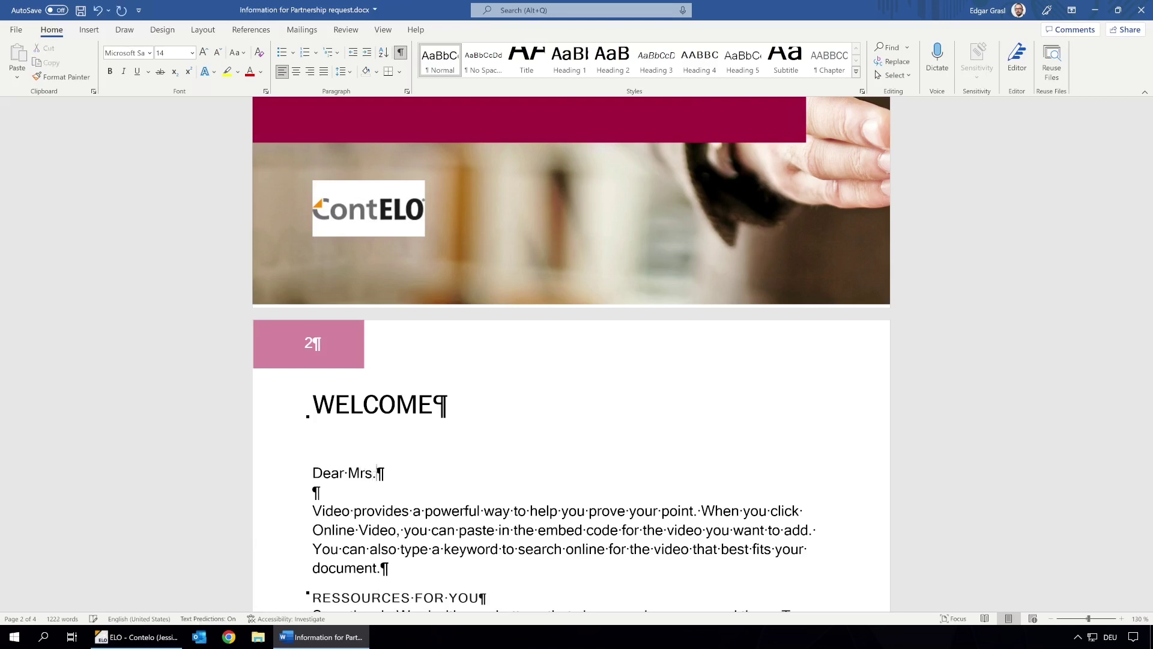
type("Allen,")
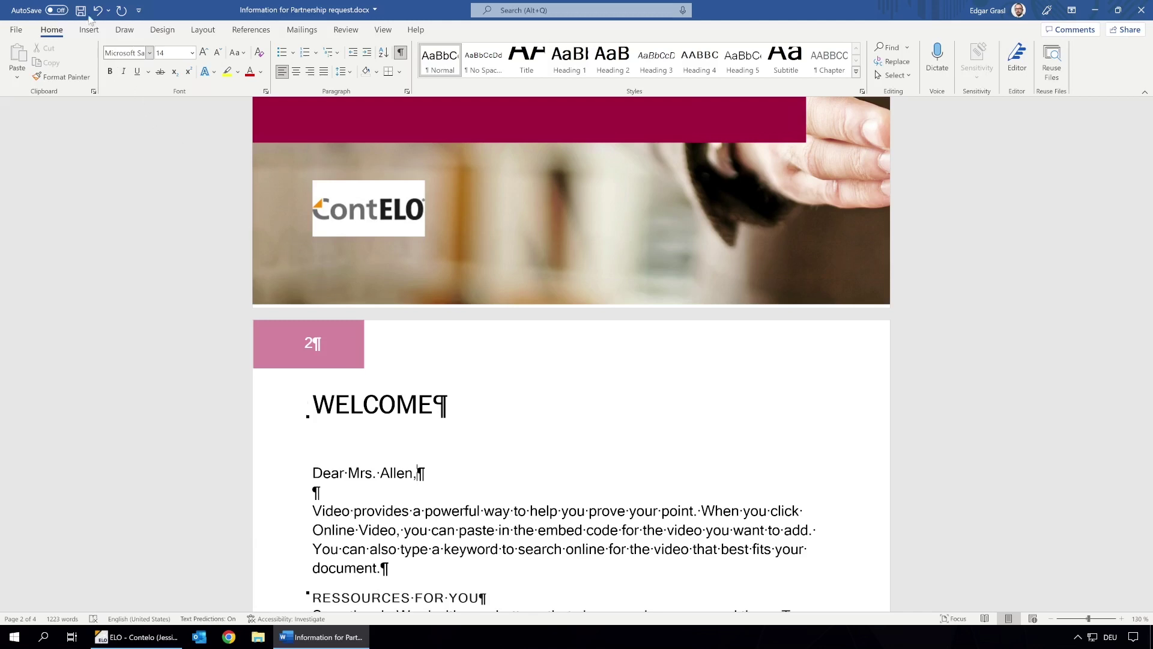
left_click(83, 10)
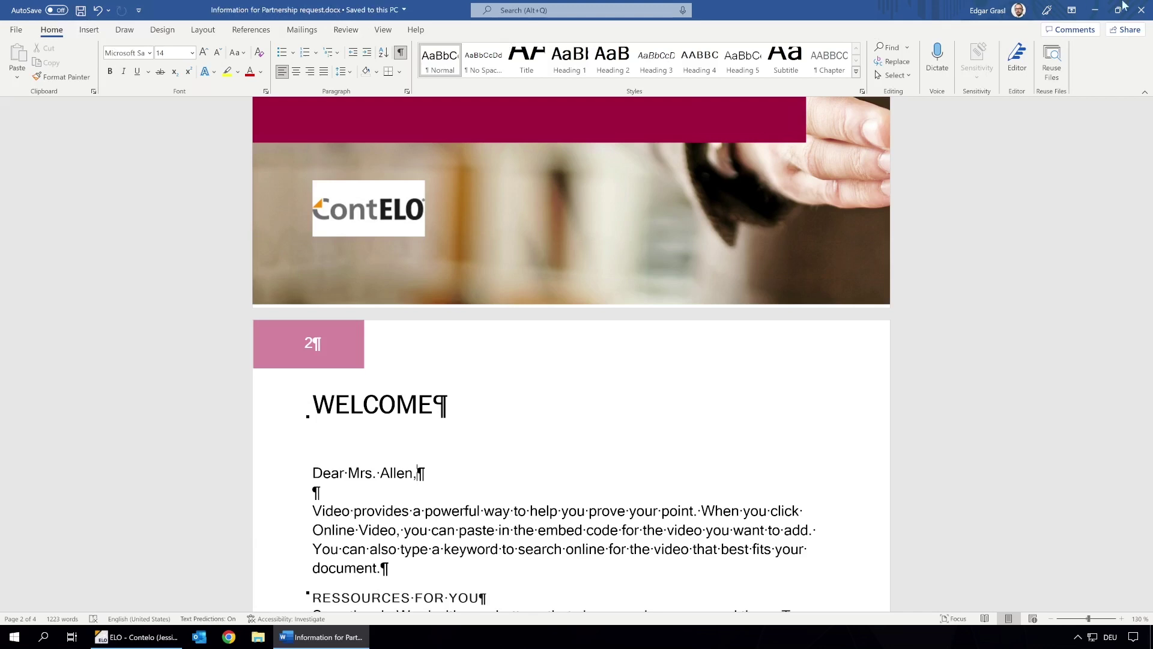
Step: Close Word and check the edited letter into ELO as Version 1
left_click(1143, 10)
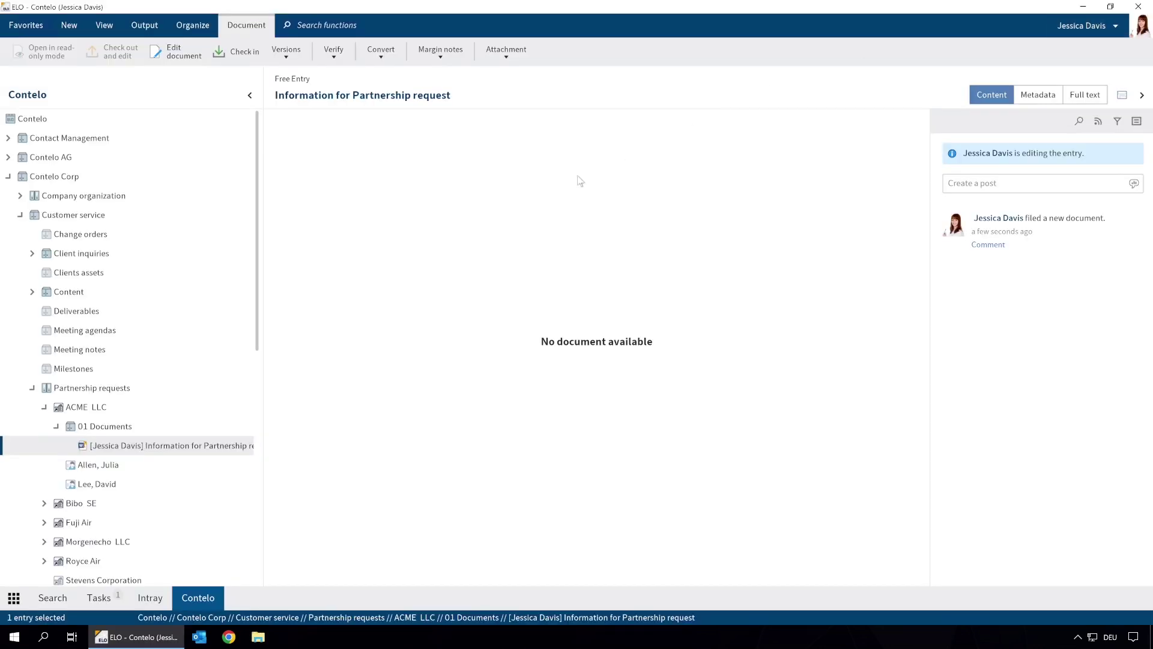
right_click(212, 449)
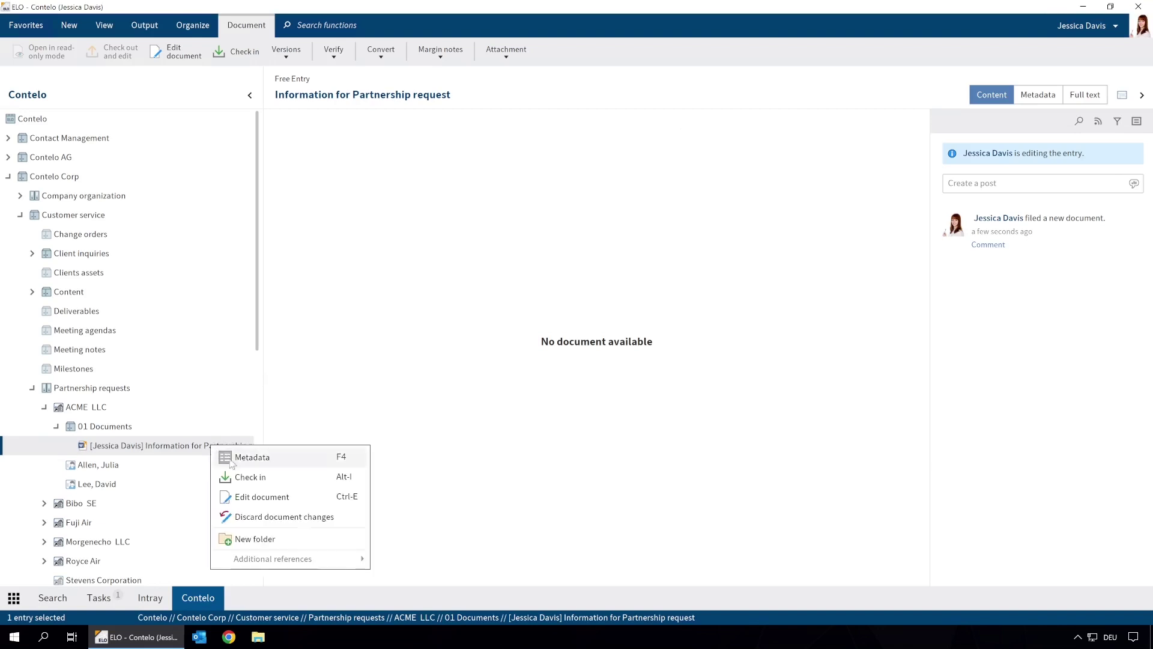
left_click(239, 479)
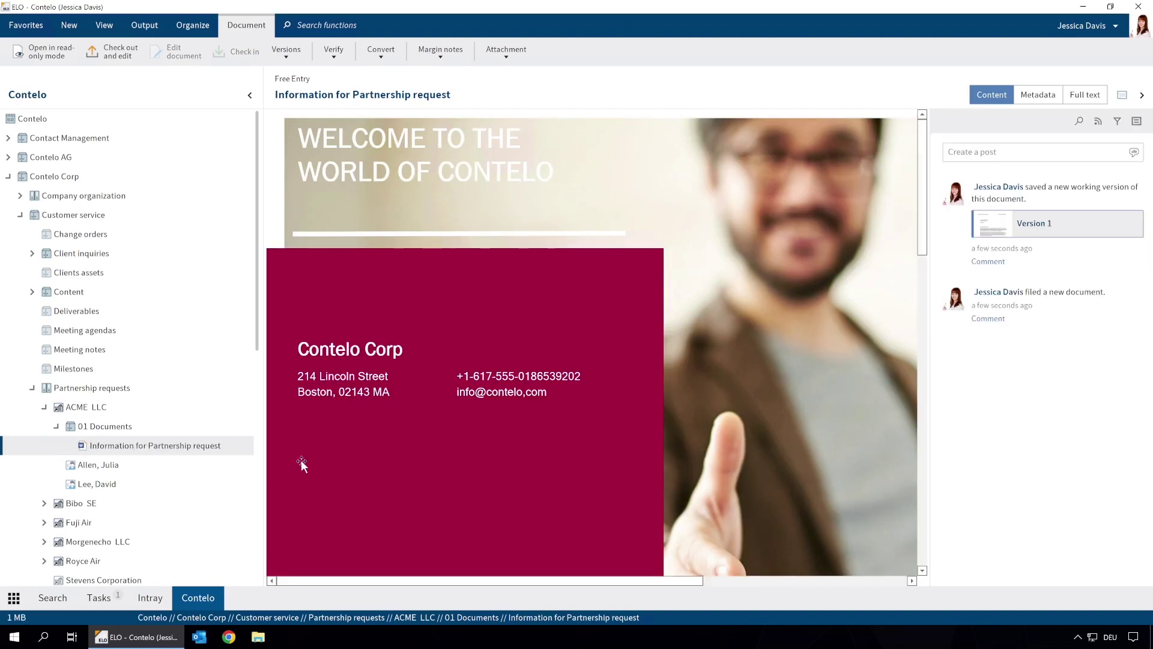
scroll(691, 399, "down", 5)
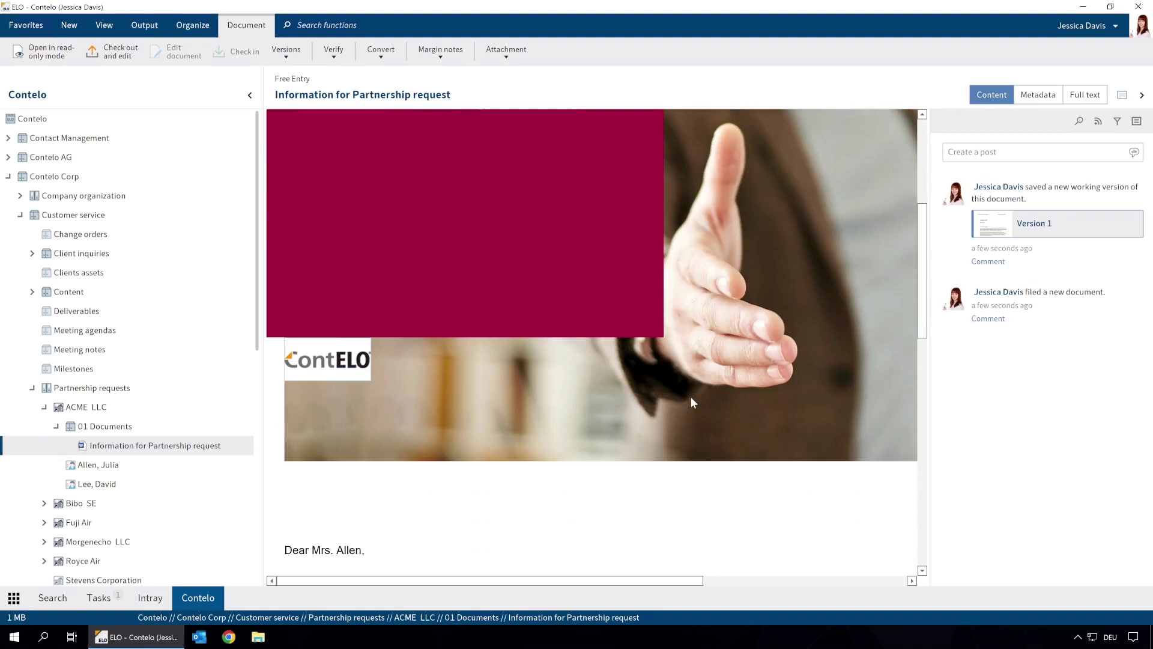
scroll(691, 397, "down", 3)
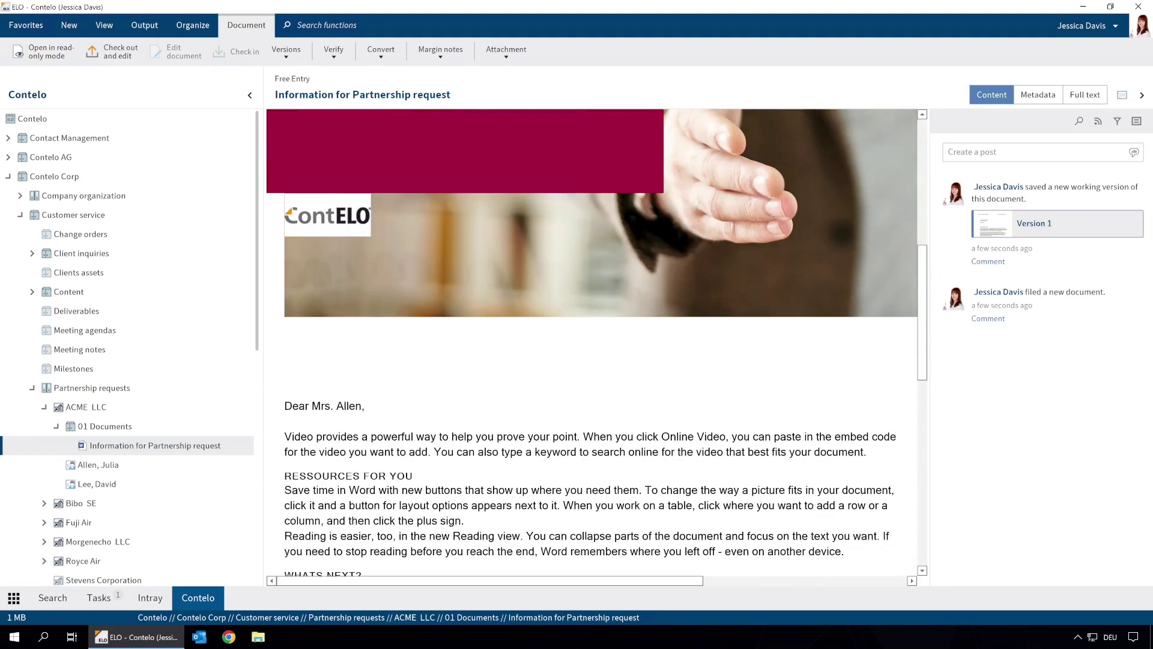